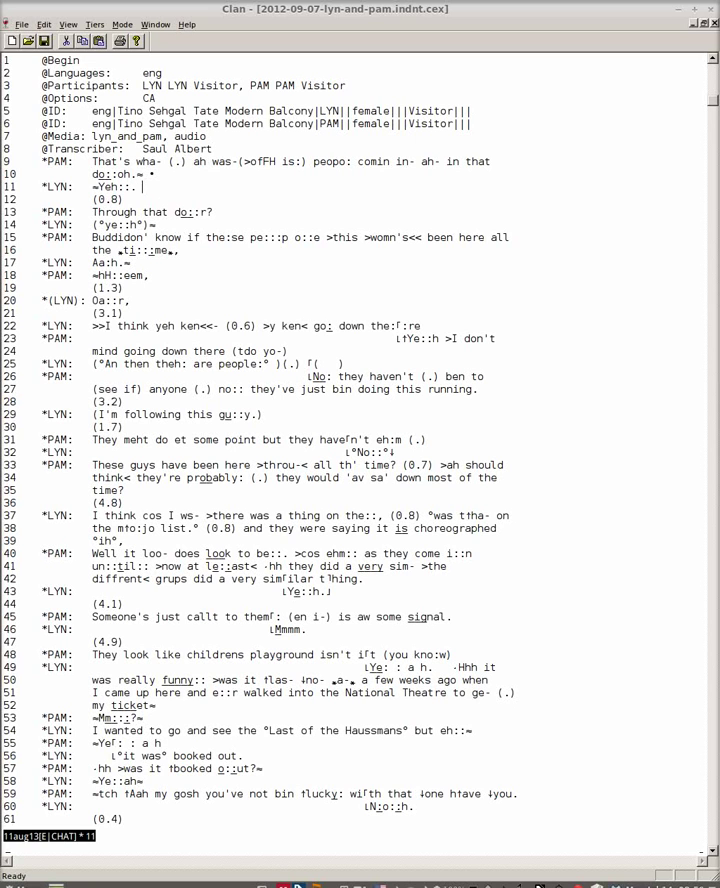
# Toggle the waveform view, move to line 10 and play its linked audio twice.
pyautogui.hotkey('ctrl', '3')
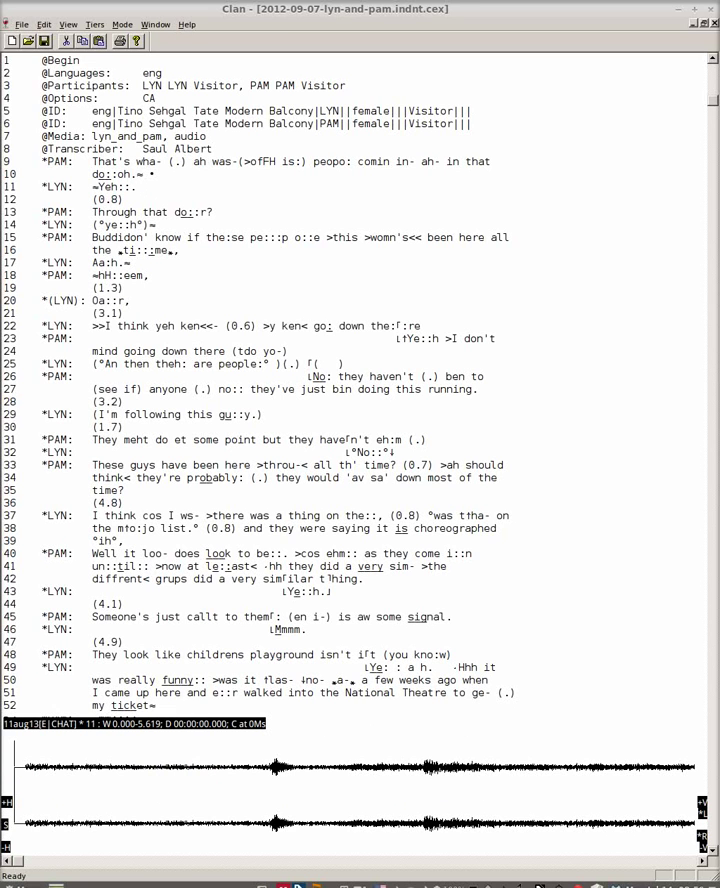
pyautogui.hotkey('ctrl', '3')
pyautogui.hotkey('ctrl', '3')
pyautogui.press('Up')
pyautogui.hotkey('ctrl', 'w')
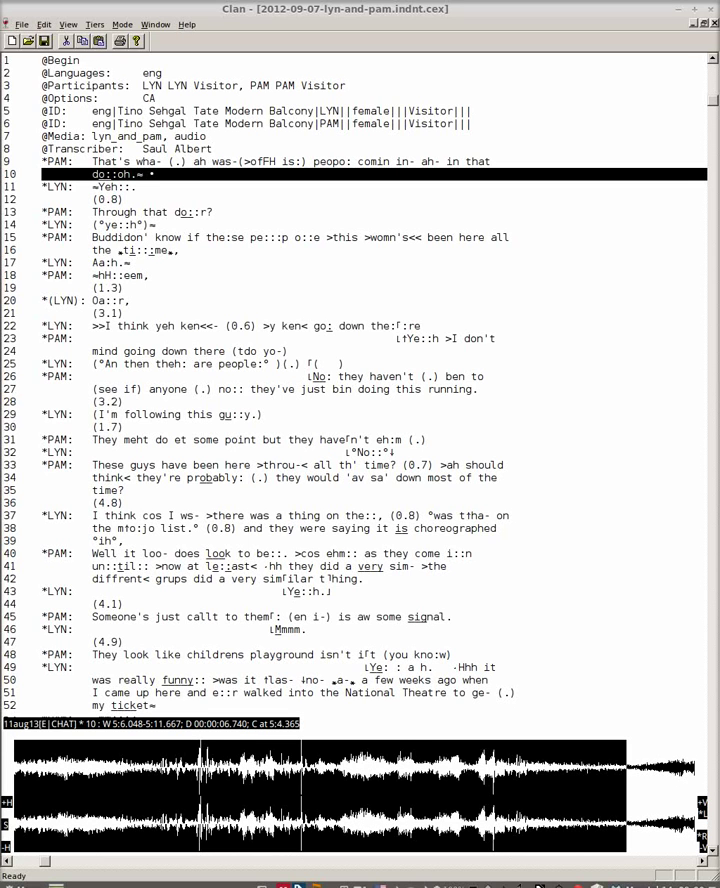
pyautogui.hotkey('ctrl', 'w')
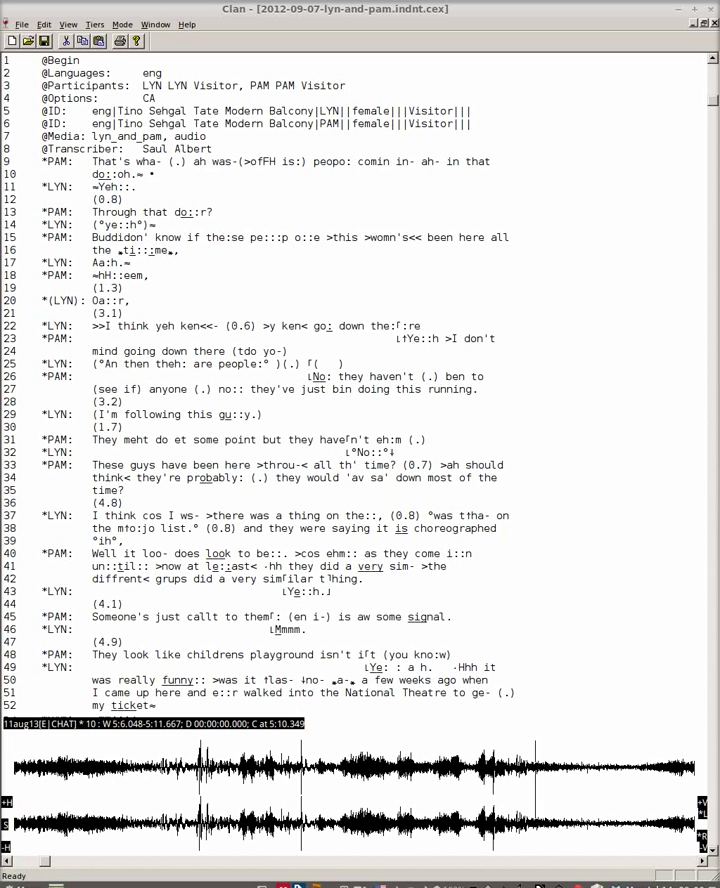
# Mark the stretch after line 10 in the waveform, play it, shift its start later, replay, then stop.
pyautogui.moveTo(493, 795); pyautogui.dragTo(552, 795)
pyautogui.hotkey('ctrl', 'w')
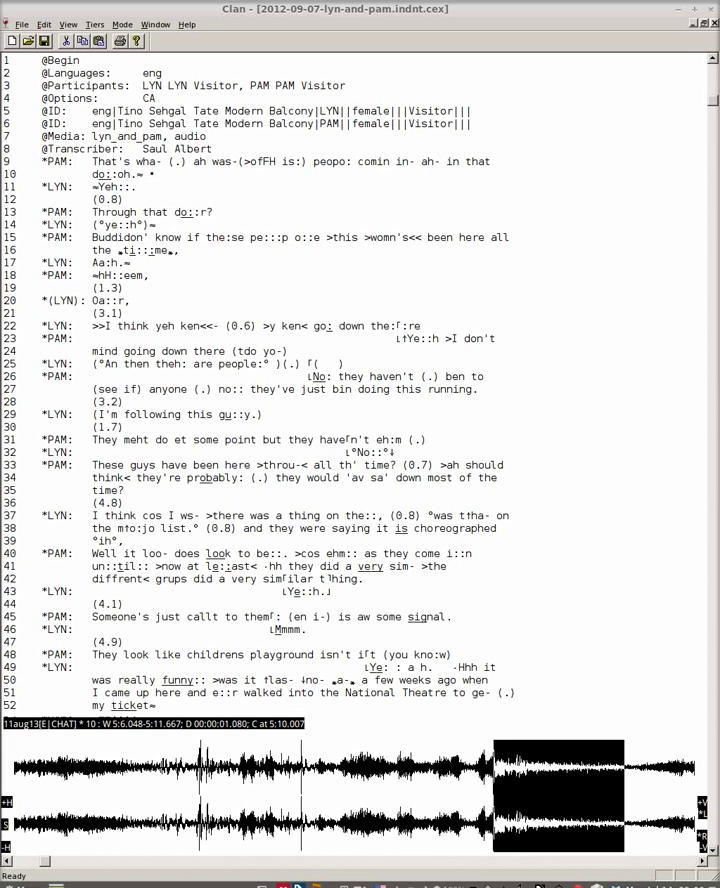
pyautogui.press('Escape')
pyautogui.press('8')
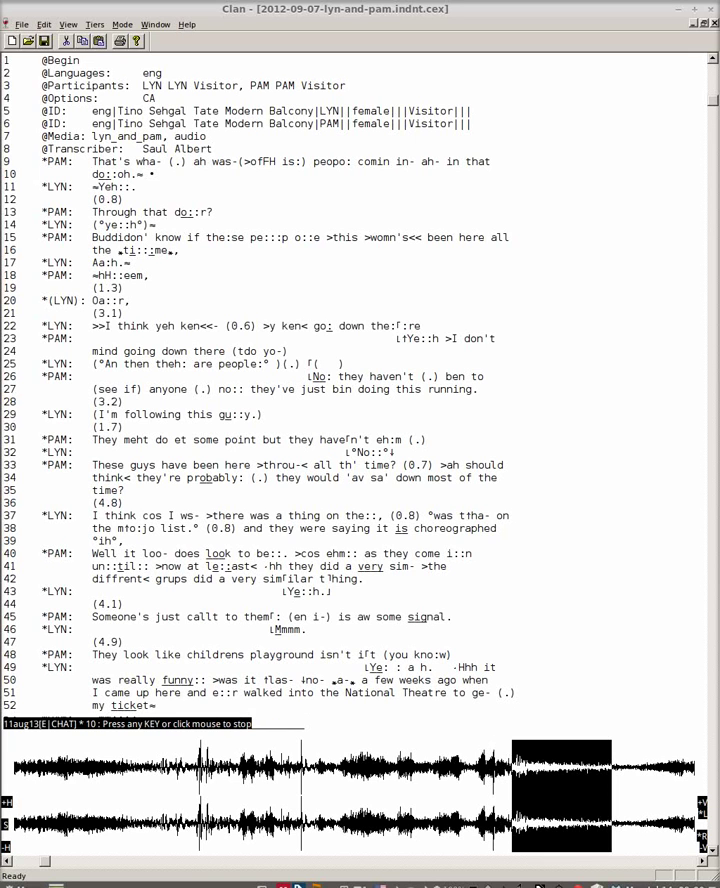
pyautogui.press('space')
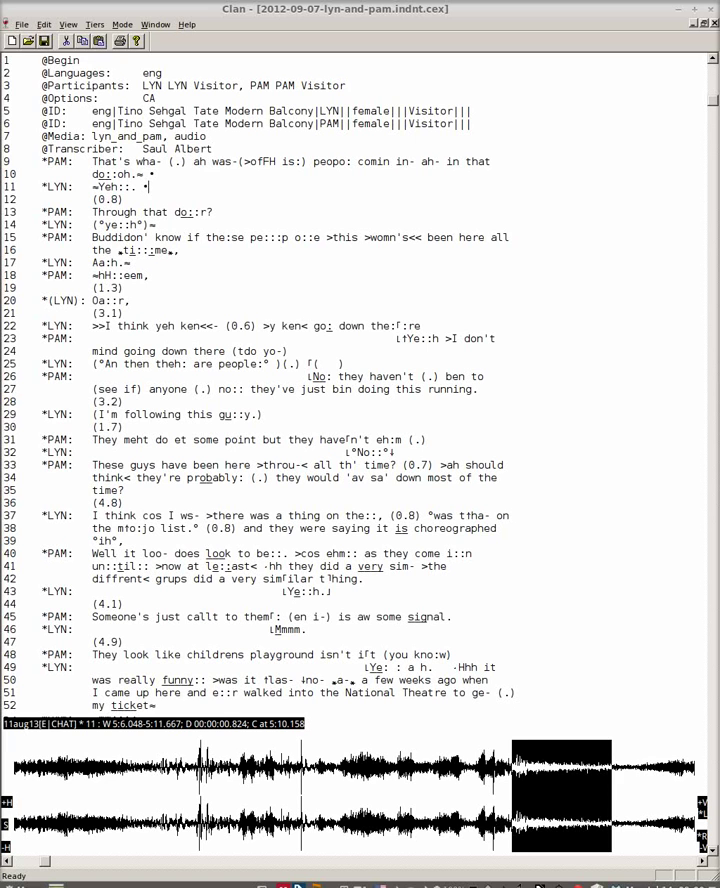
# Expand bullets from the Mode menu to check line 11's 310158_310982 timecode, then collapse them.
pyautogui.hotkey('alt', 'm')
pyautogui.press('Up')
pyautogui.press('Up')
pyautogui.press('Return')
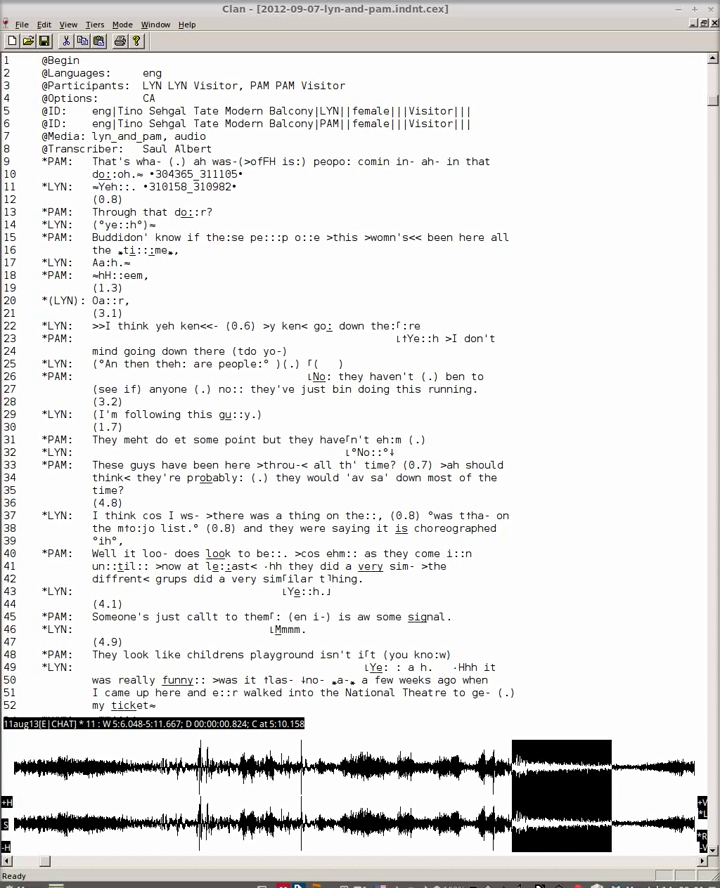
pyautogui.hotkey('ctrl', "'")
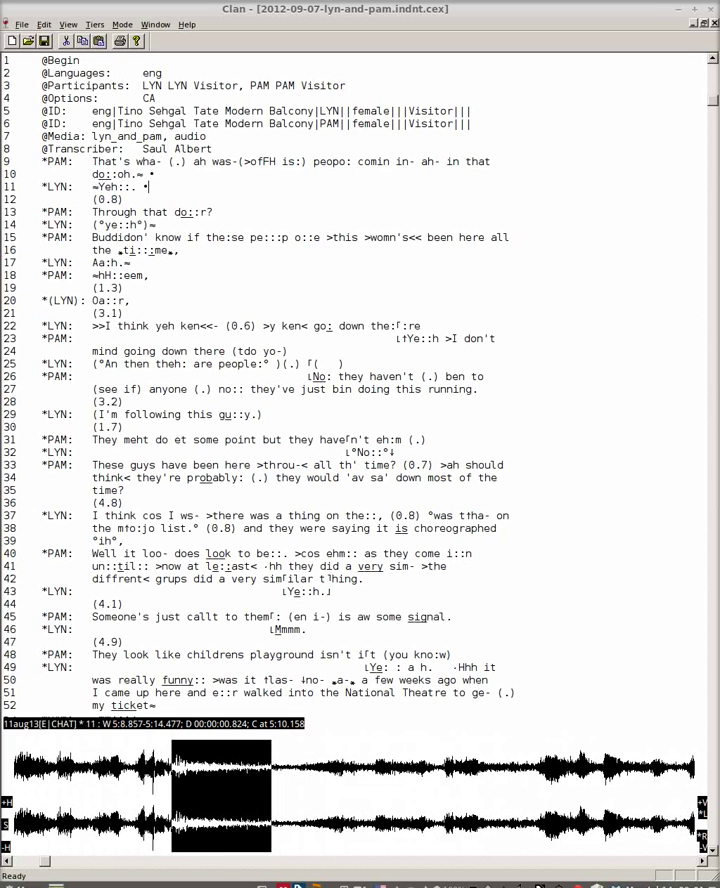
# On line 12's (0.8) pause, replay the marked audio while trimming its start and end.
pyautogui.press('Down')
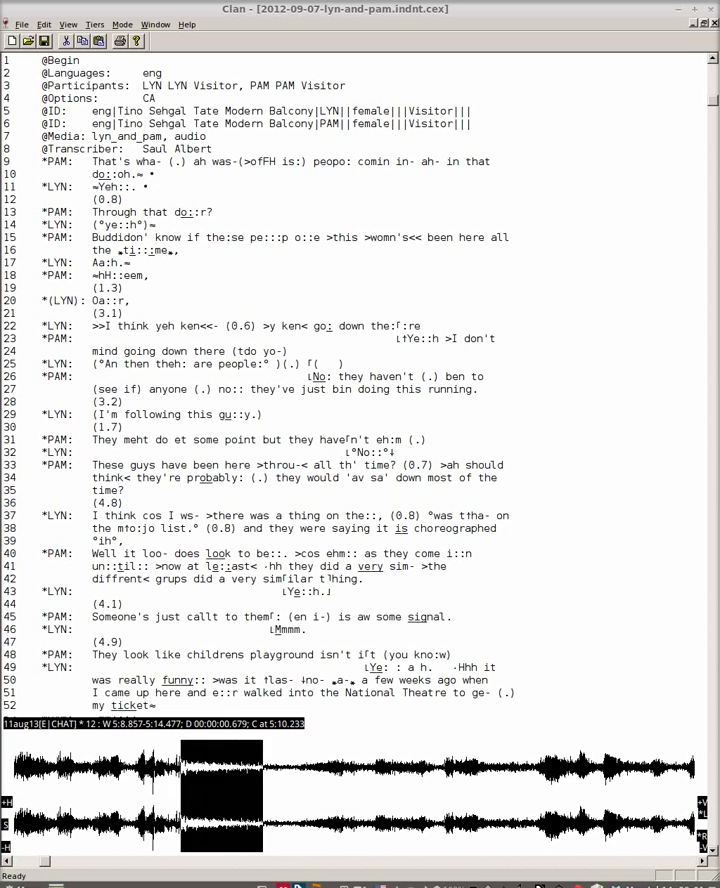
pyautogui.hotkey('ctrl', 'w')
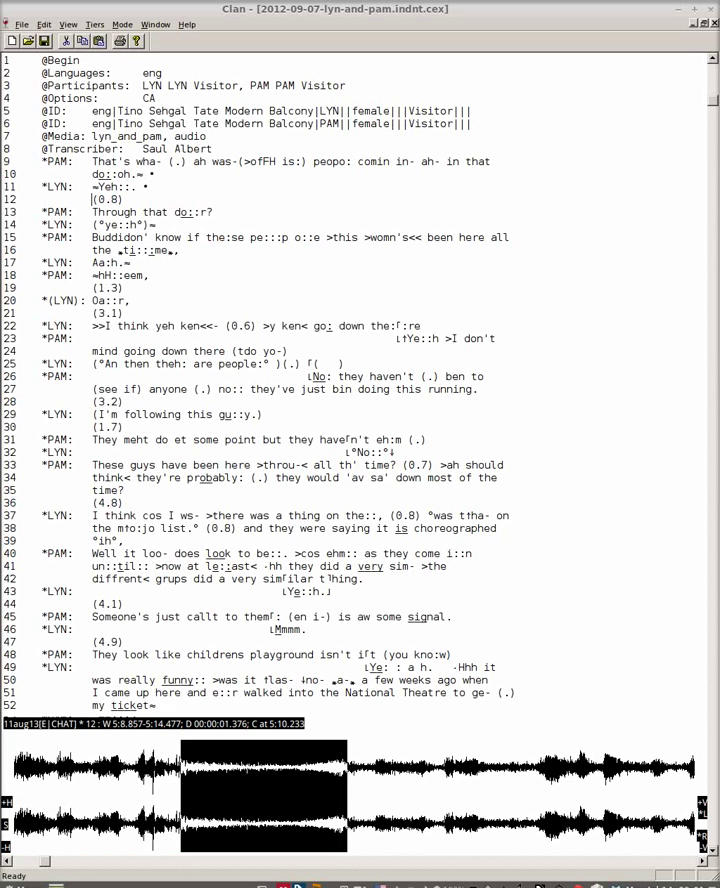
pyautogui.hotkey('ctrl', 'w')
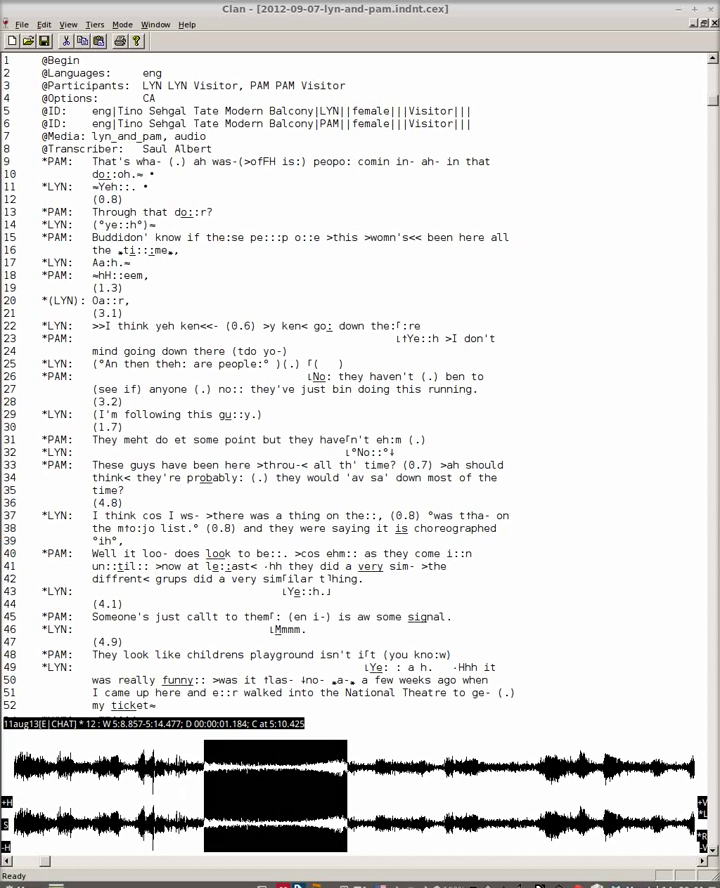
pyautogui.hotkey('ctrl', 'w')
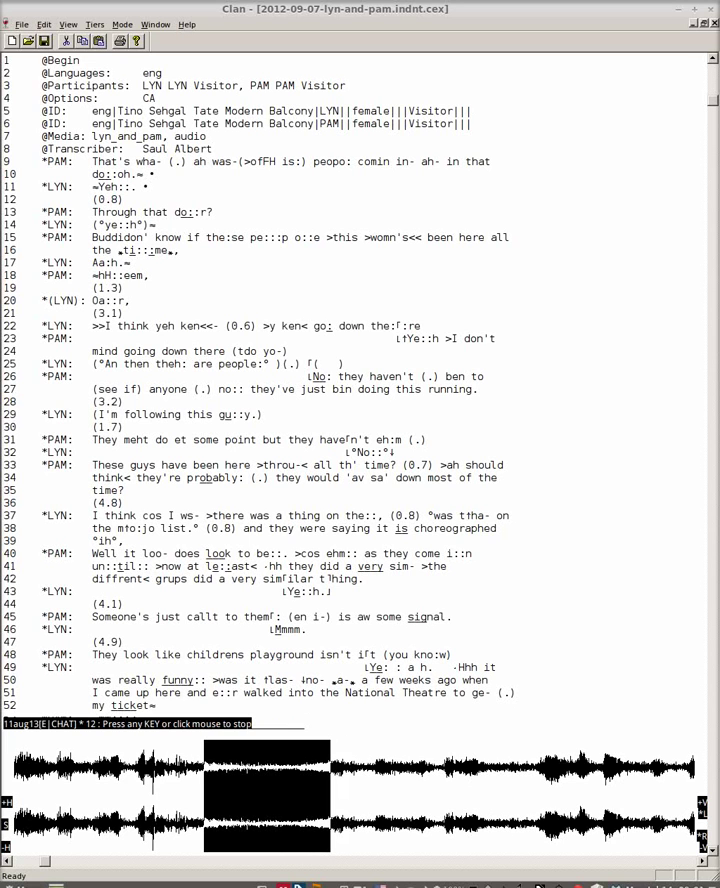
pyautogui.hotkey('ctrl', 'w')
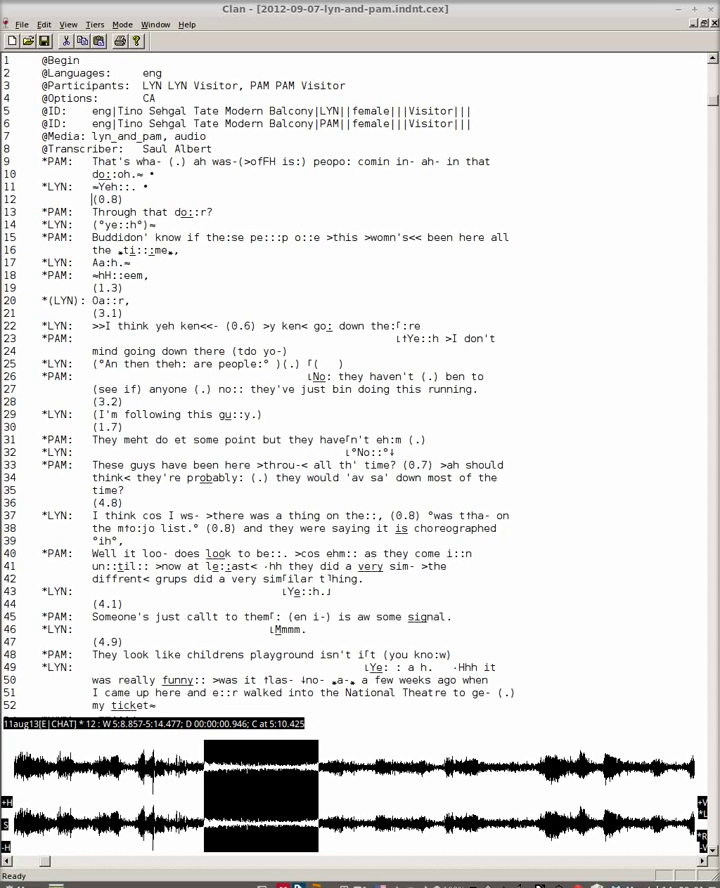
pyautogui.hotkey('ctrl', 'w')
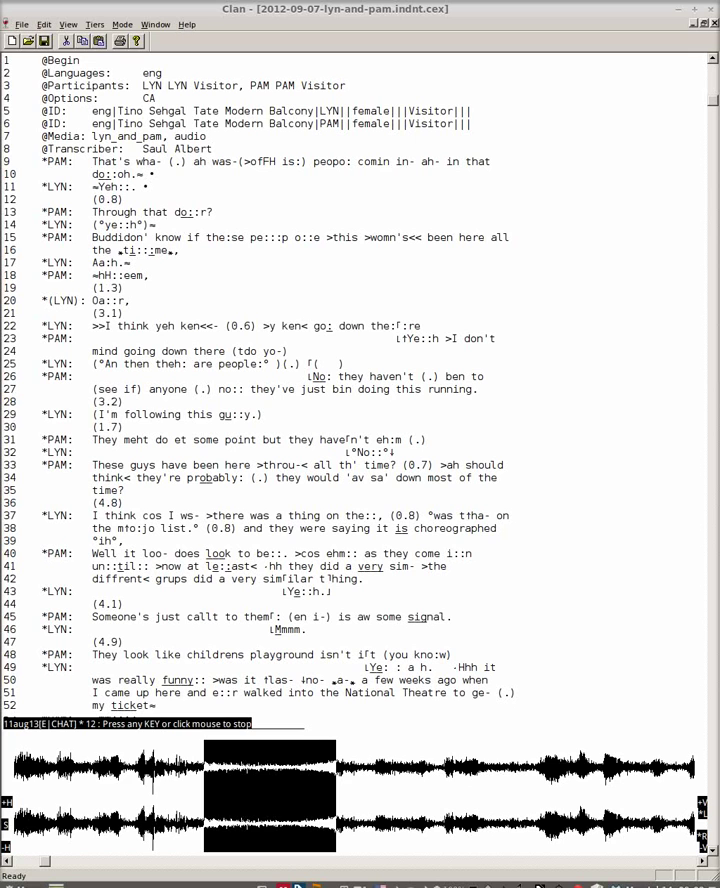
pyautogui.hotkey('ctrl', 'w')
pyautogui.hotkey('ctrl', 'w')
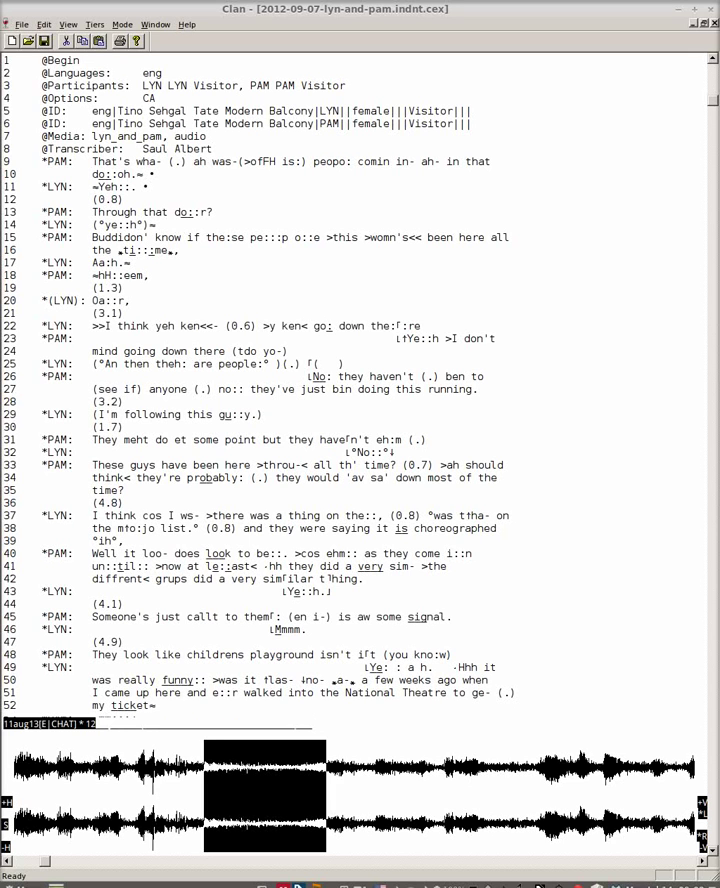
pyautogui.press('Down')
pyautogui.press('Down')
pyautogui.press('Down')
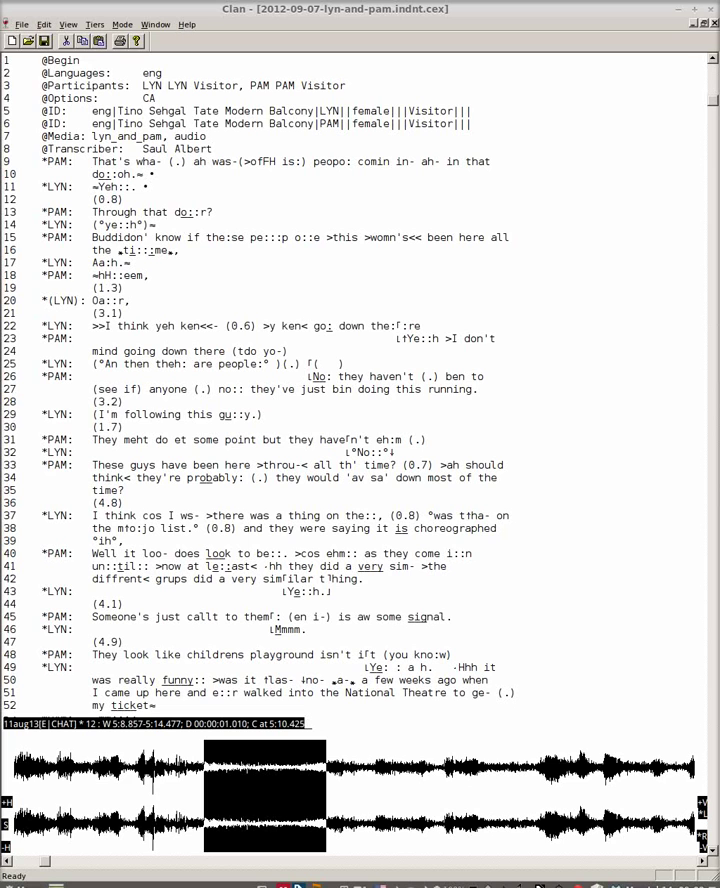